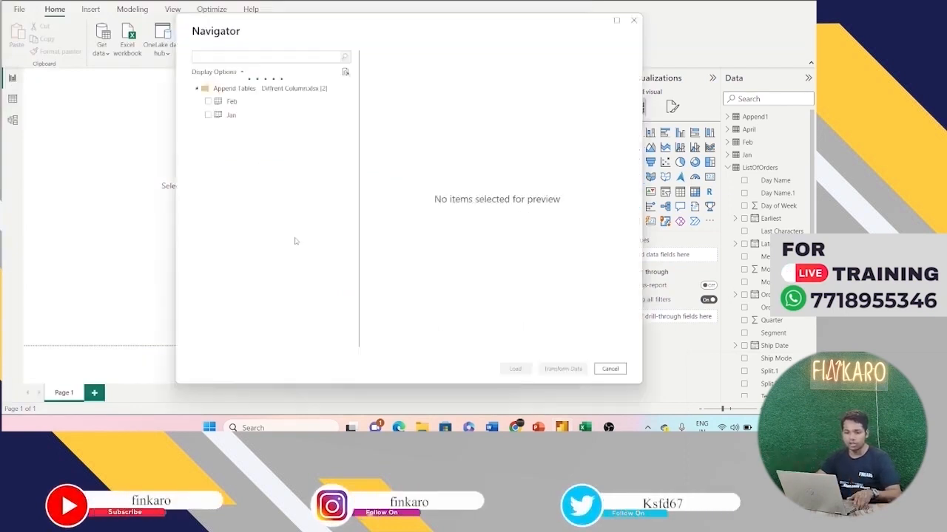
# Select the Feb and Jan sheets of the Append Tables - Diffrent Column workbook and bring them into Power Query for transformation
pyautogui.click(208, 102)
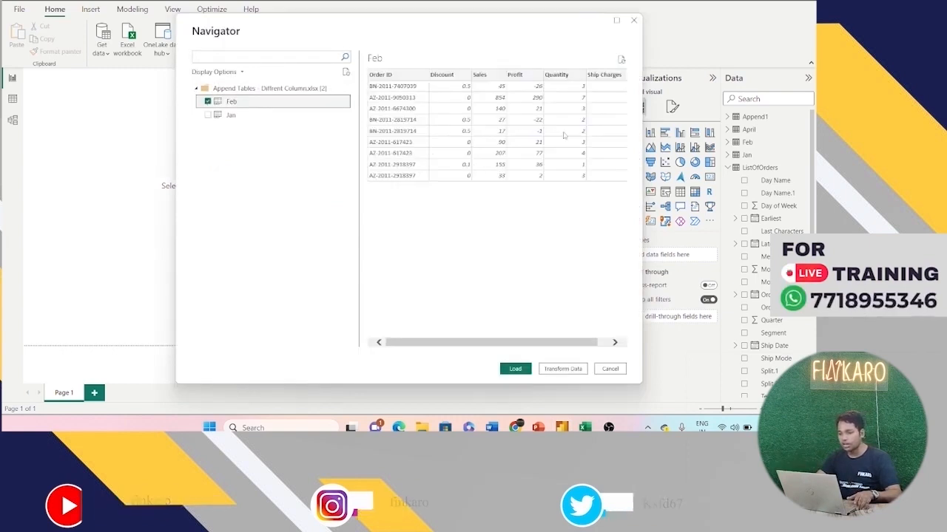
pyautogui.hscroll(1, 595, 134)
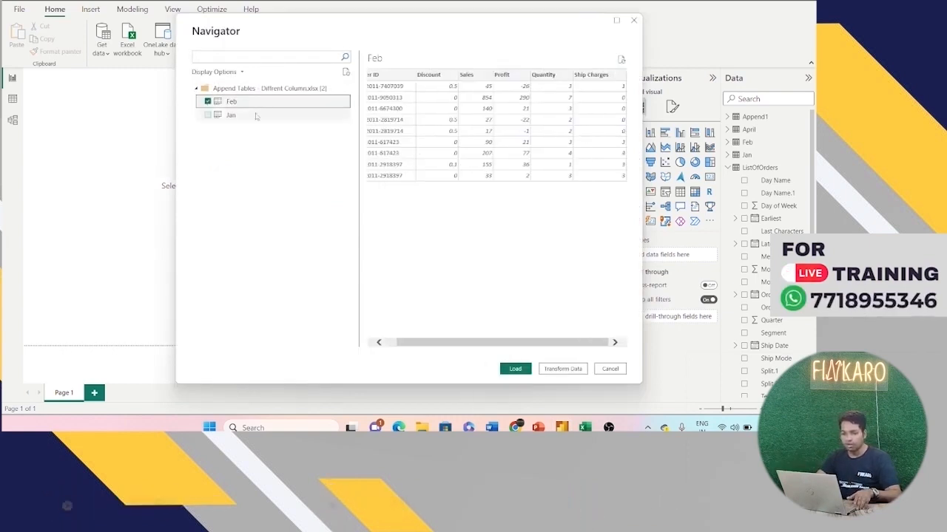
pyautogui.click(208, 116)
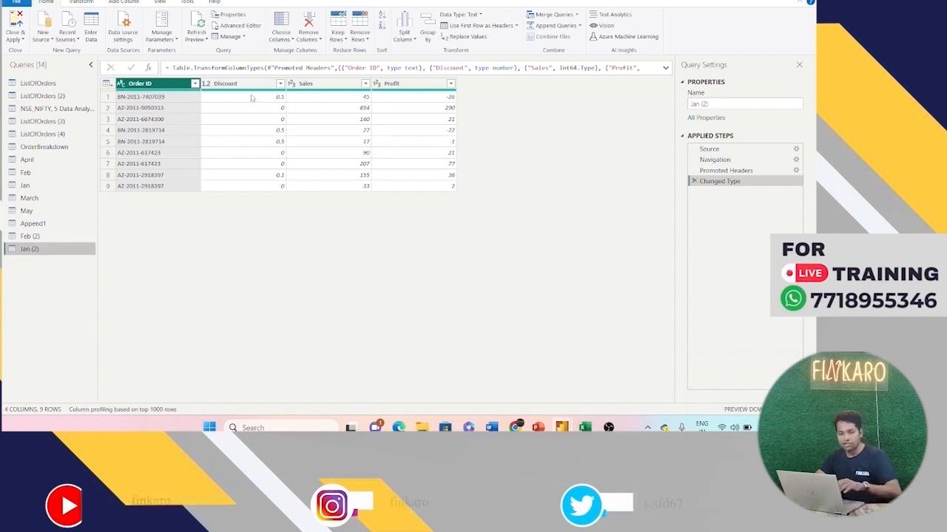
# Append queries as new, with Jan (2) as both the first and the second table
pyautogui.click(239, 169)
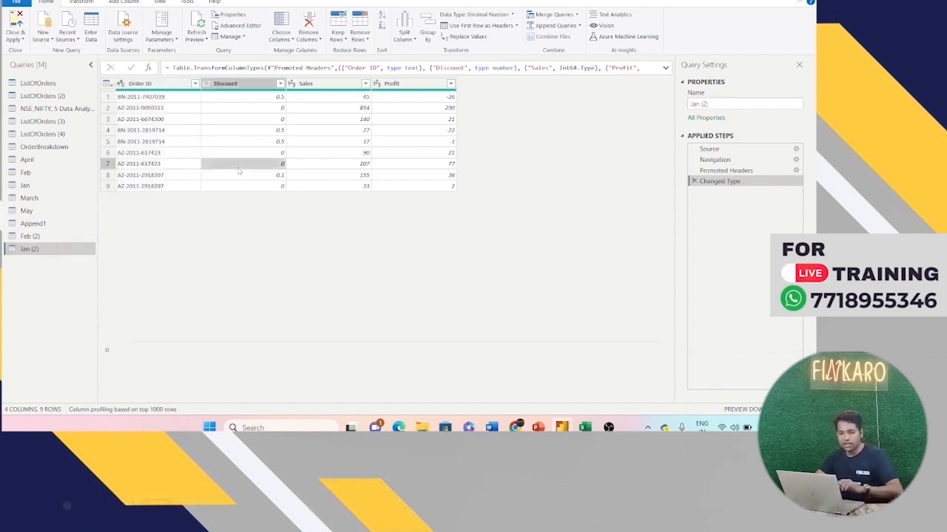
pyautogui.hotkey('ctrl', 'a')
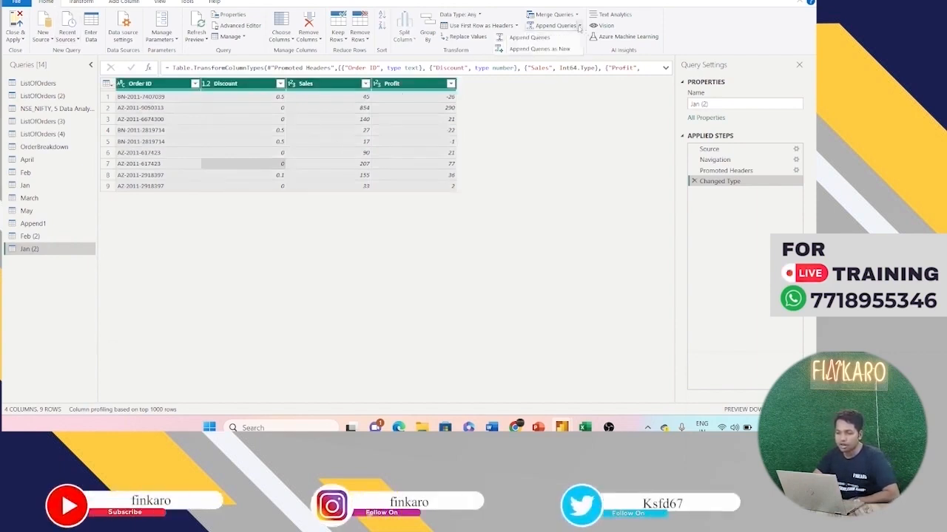
pyautogui.click(557, 48)
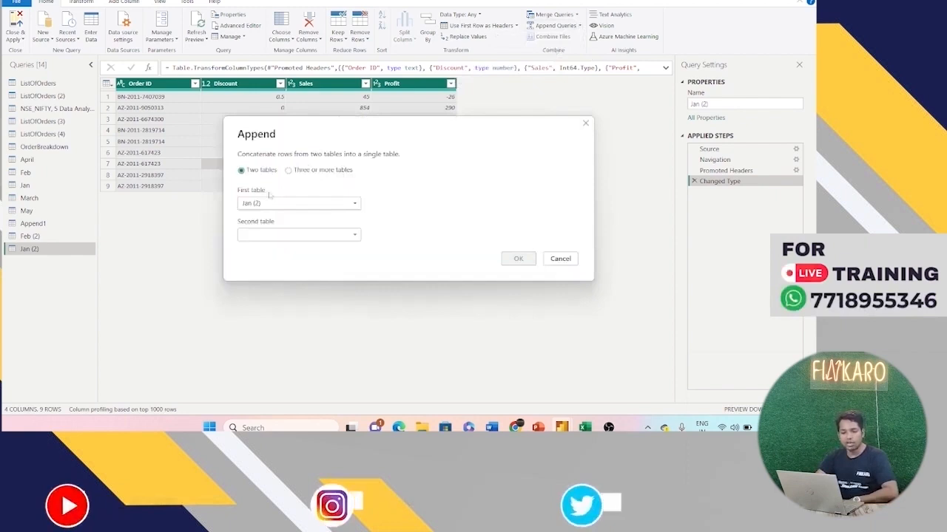
pyautogui.click(349, 233)
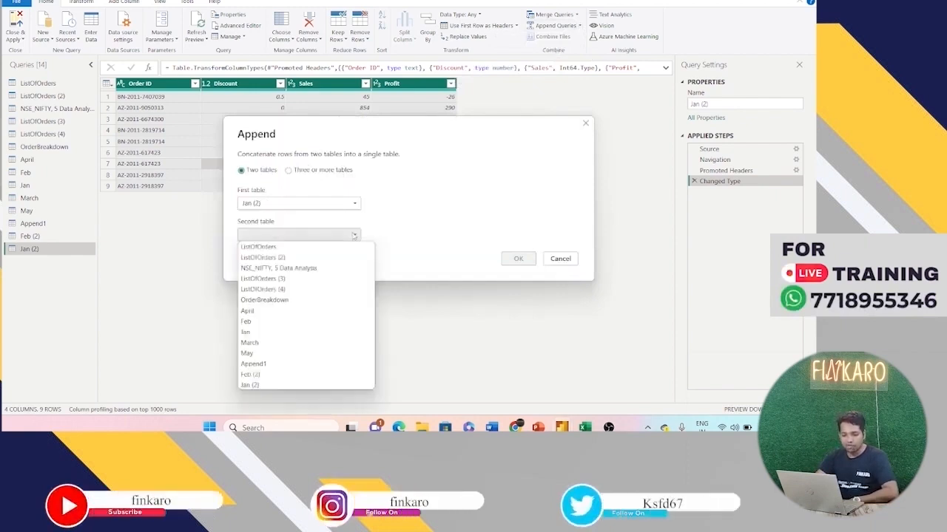
pyautogui.click(263, 385)
pyautogui.click(516, 259)
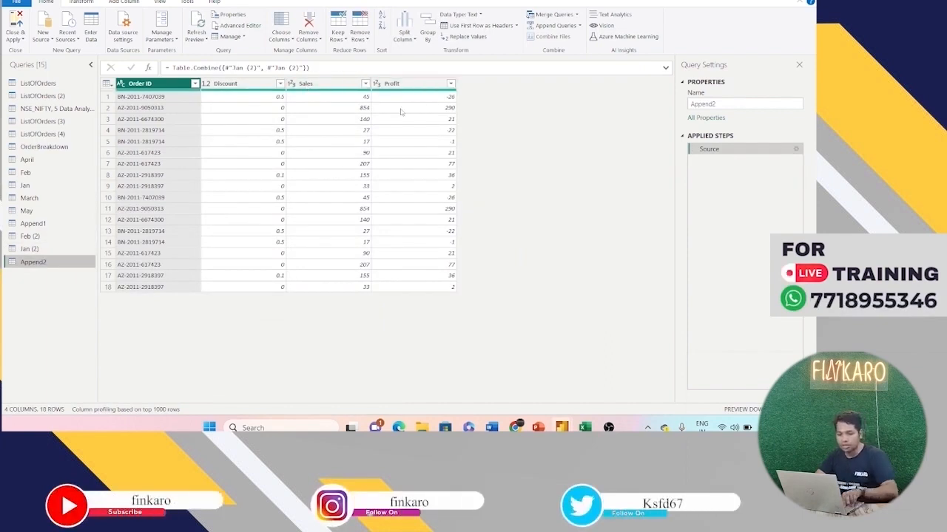
# Append queries as new, combining Append2 as the first table with Feb (2) as the second table
pyautogui.click(318, 84)
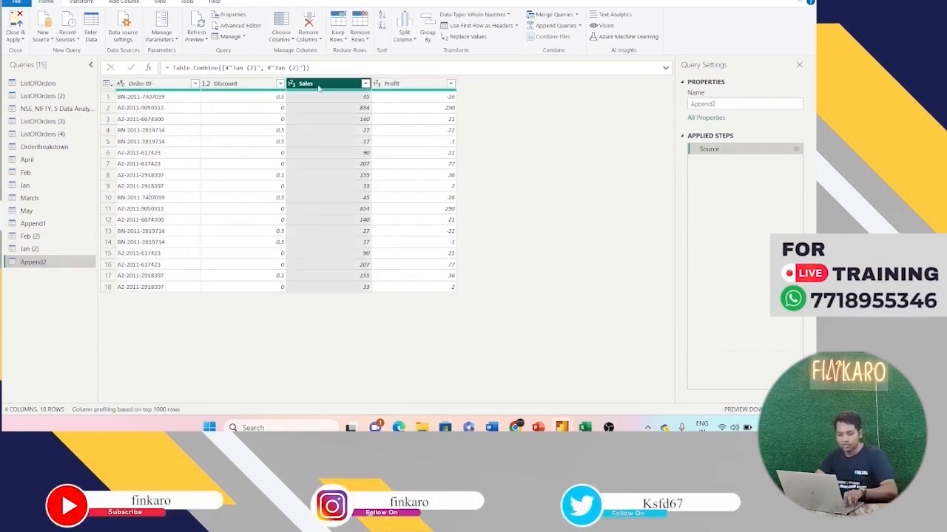
pyautogui.hotkey('ctrl', 'a')
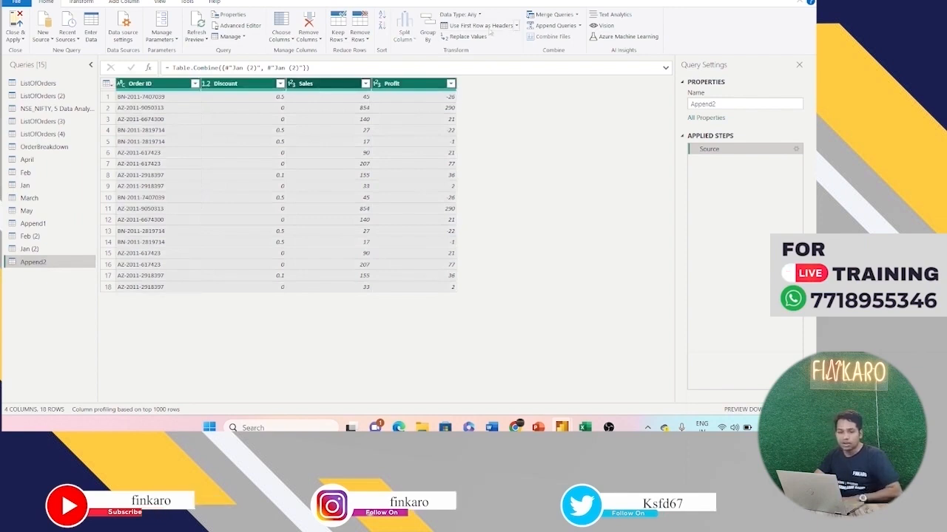
pyautogui.click(579, 25)
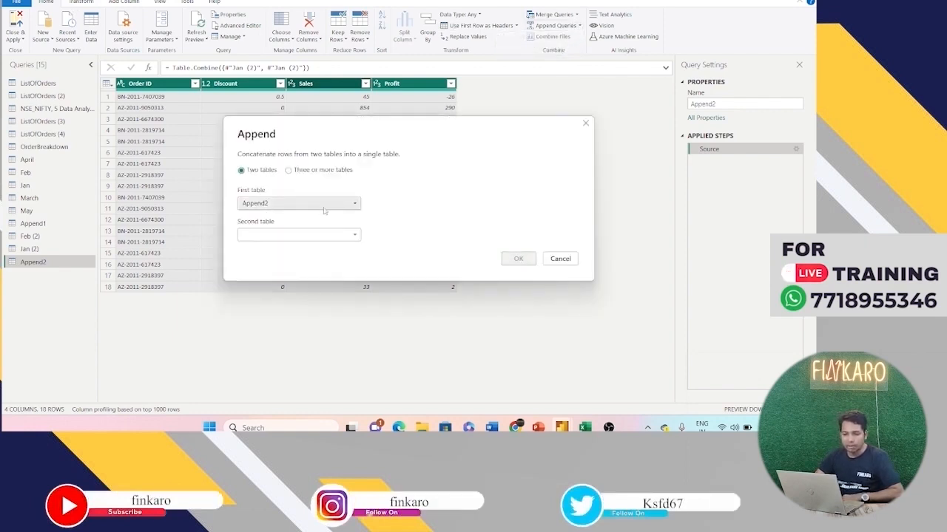
pyautogui.click(310, 234)
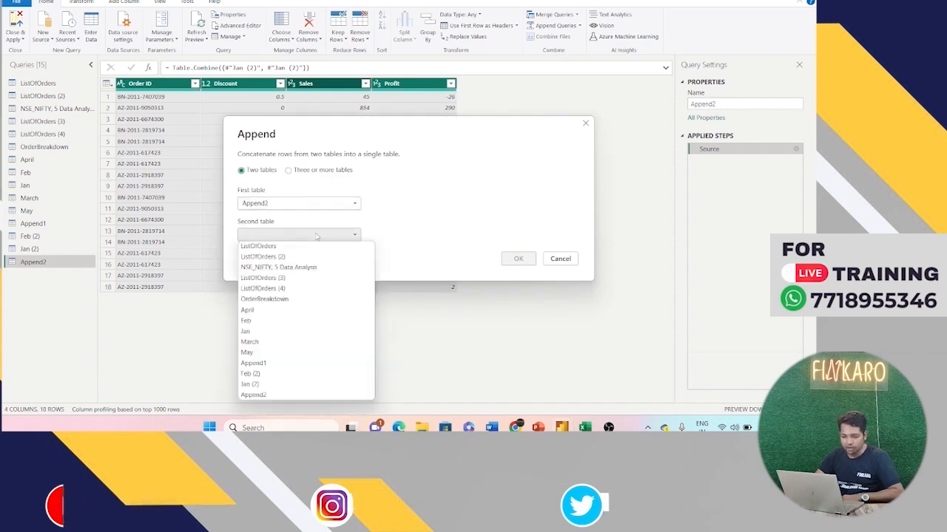
pyautogui.click(279, 374)
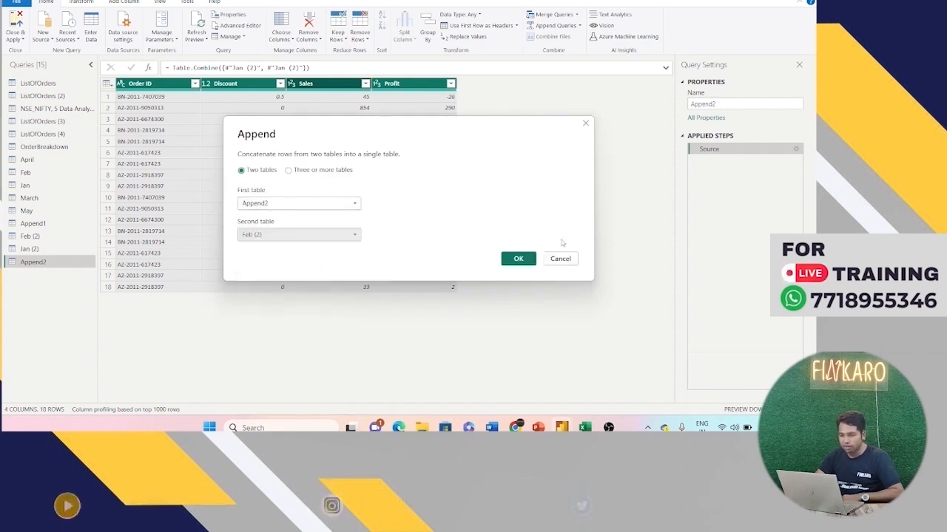
pyautogui.click(518, 258)
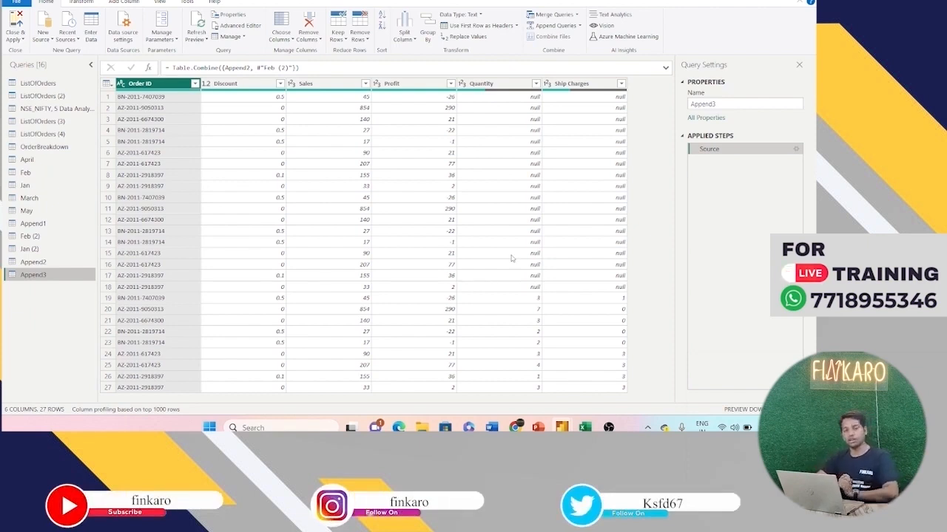
# Switch to the Power BI Desktop report window and dismiss the pending query changes notice
pyautogui.moveTo(538, 428)
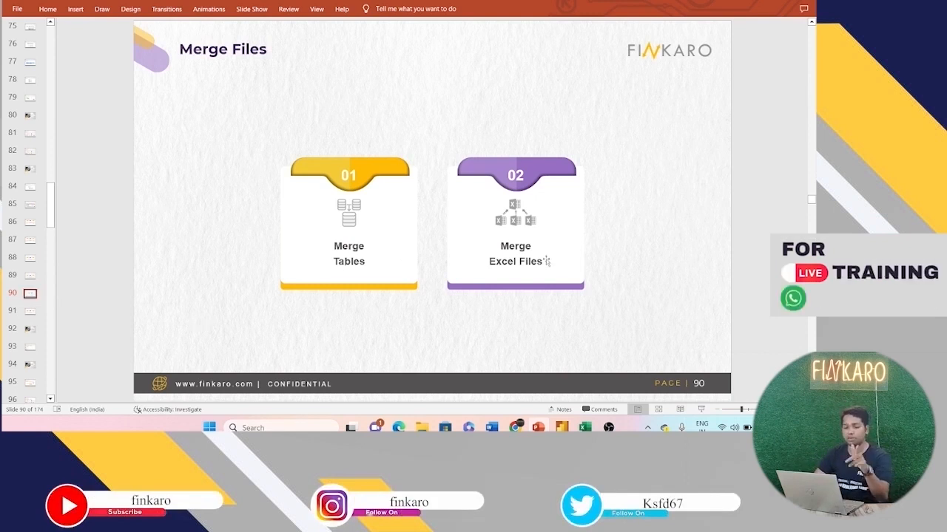
pyautogui.moveTo(561, 427)
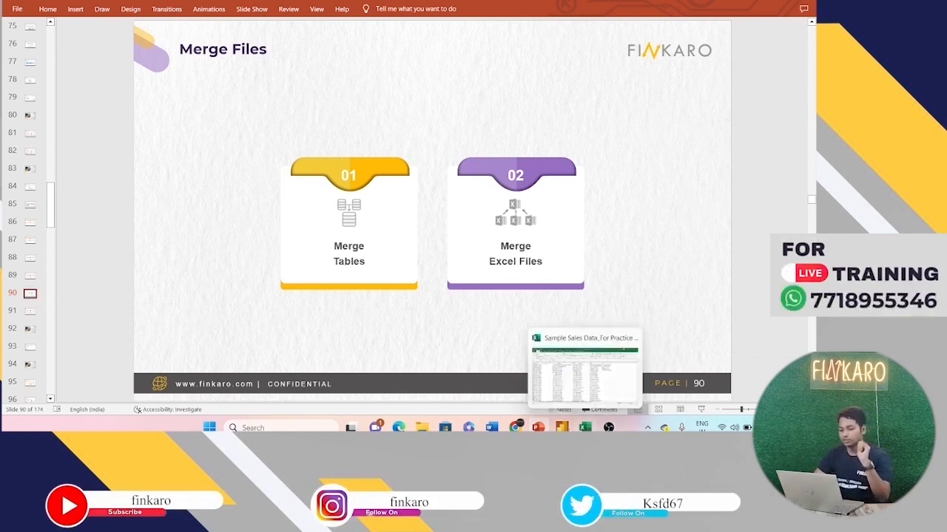
pyautogui.click(618, 374)
pyautogui.click(503, 374)
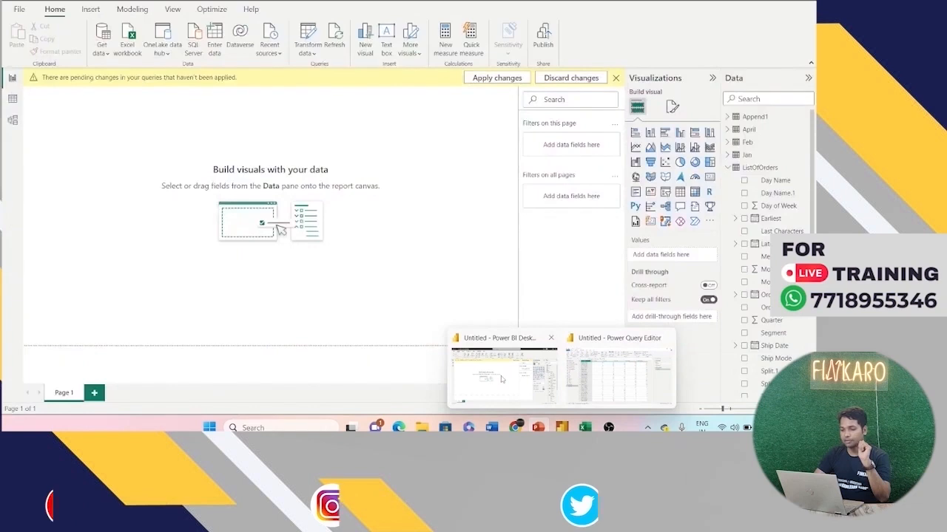
pyautogui.click(615, 79)
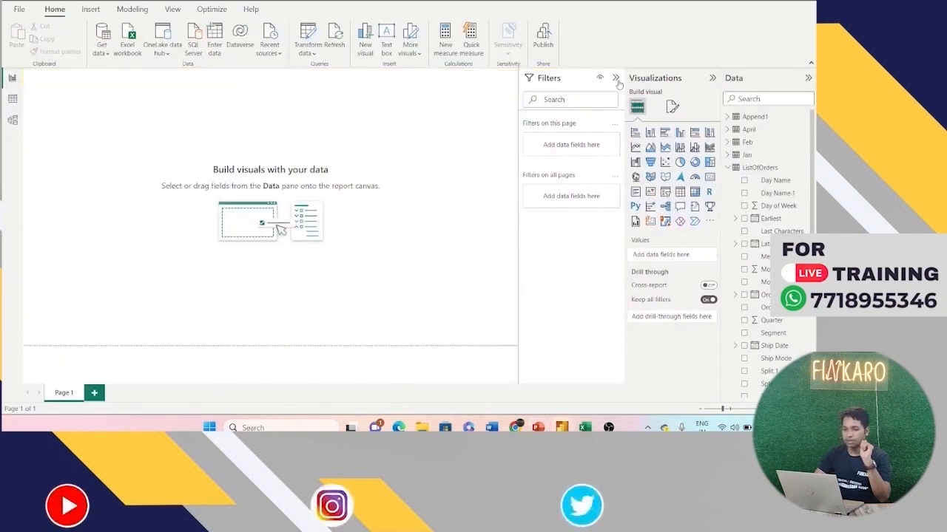
# Import the Sales and Segment sheets from the Merge Tables Excel workbook and open them for transformation
pyautogui.click(99, 51)
pyautogui.click(128, 89)
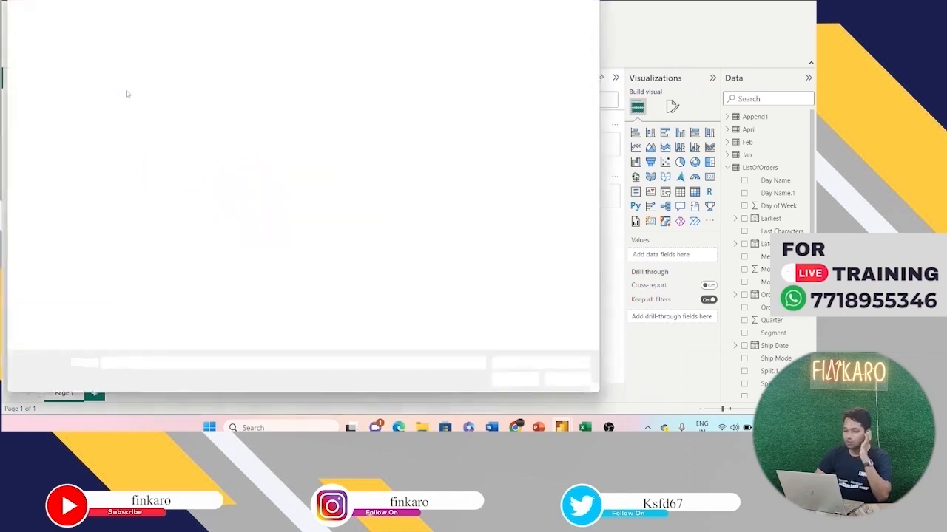
pyautogui.click(176, 207)
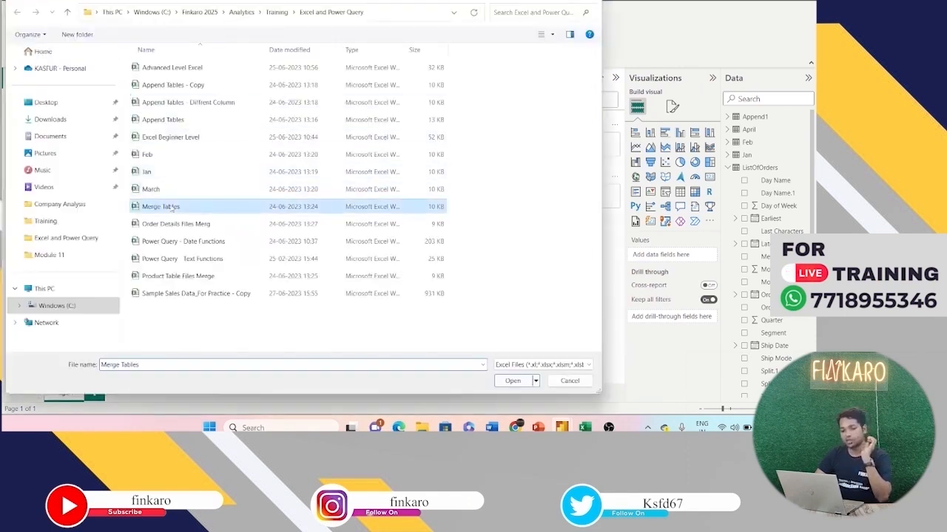
pyautogui.click(512, 382)
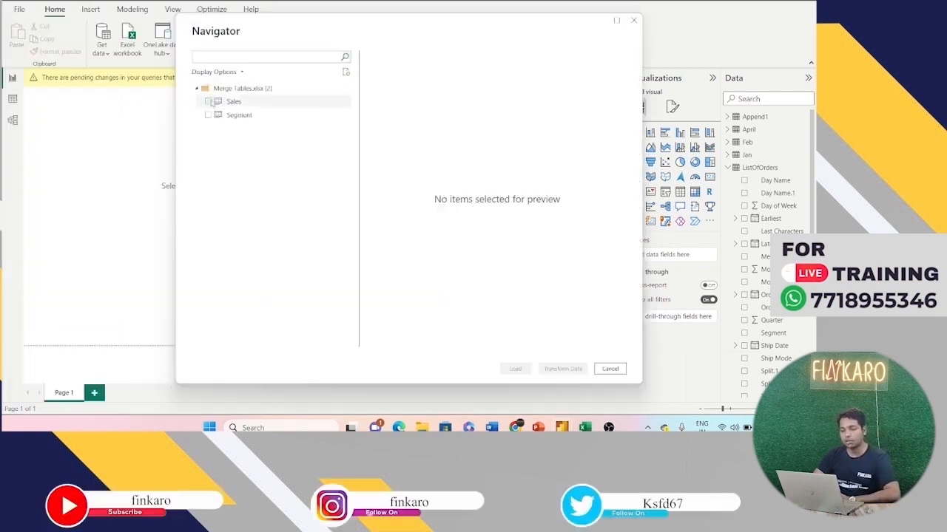
pyautogui.click(208, 101)
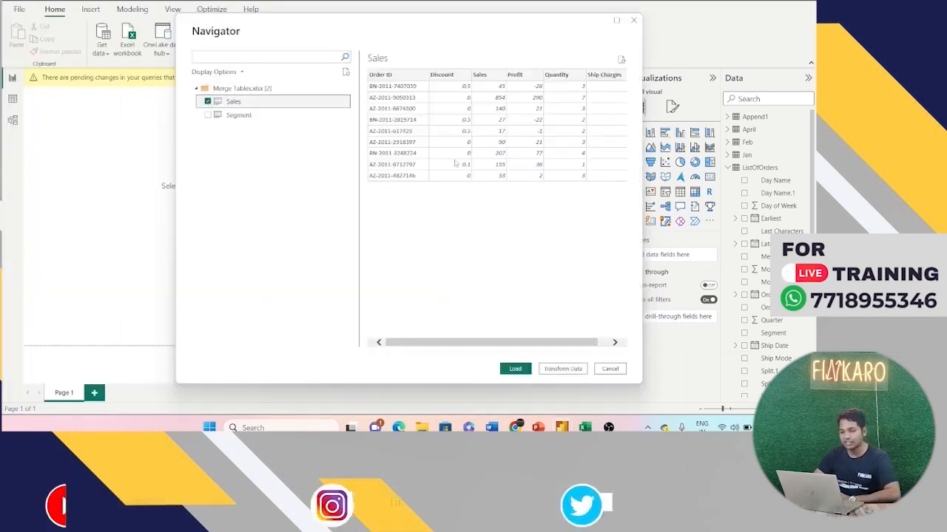
pyautogui.click(208, 115)
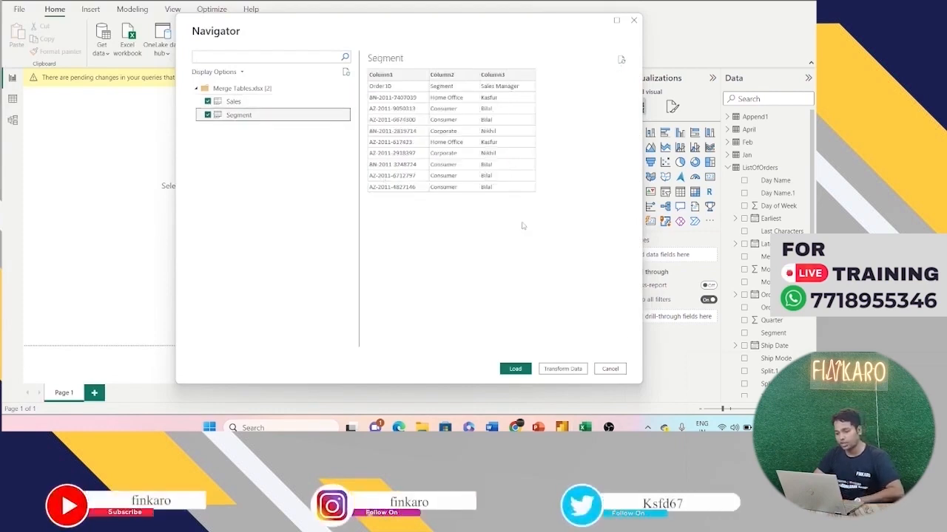
pyautogui.click(567, 370)
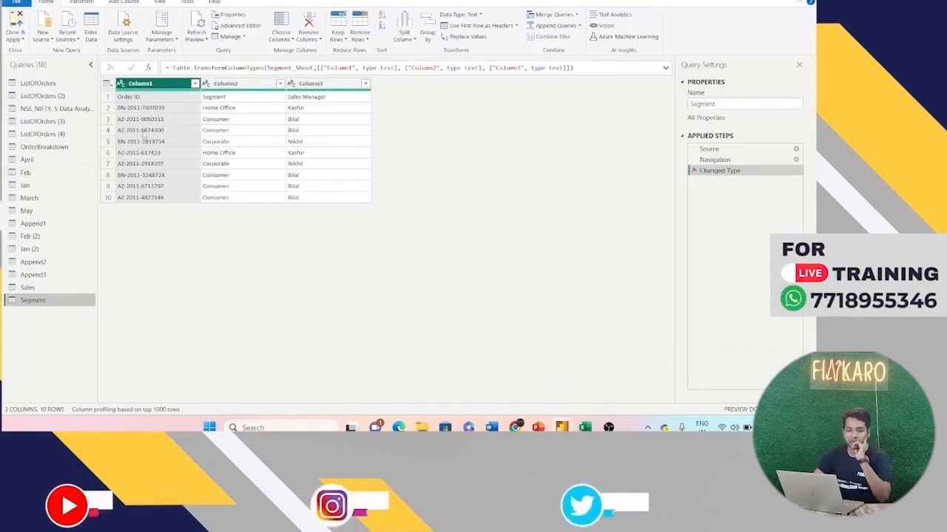
# Use the first row of the Segment query as headers and compare its columns with the Sales query
pyautogui.click(108, 97)
pyautogui.click(464, 27)
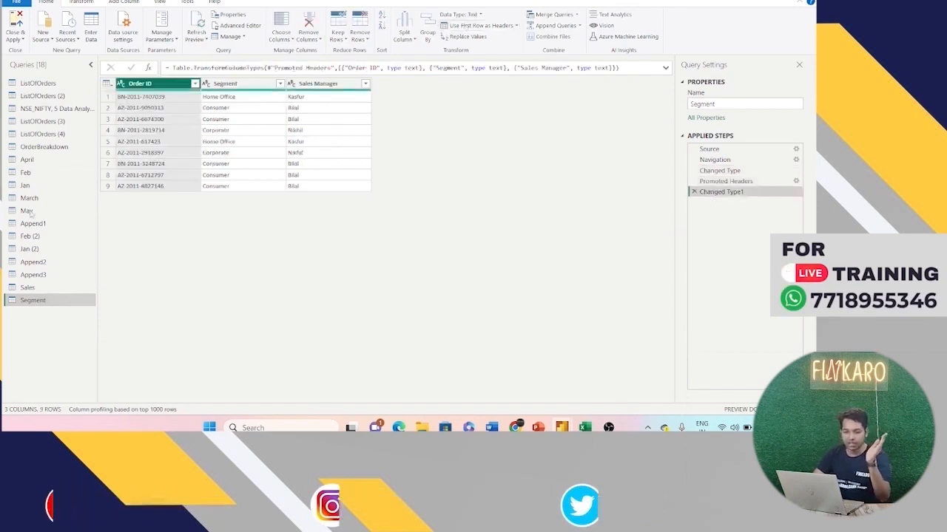
pyautogui.click(28, 287)
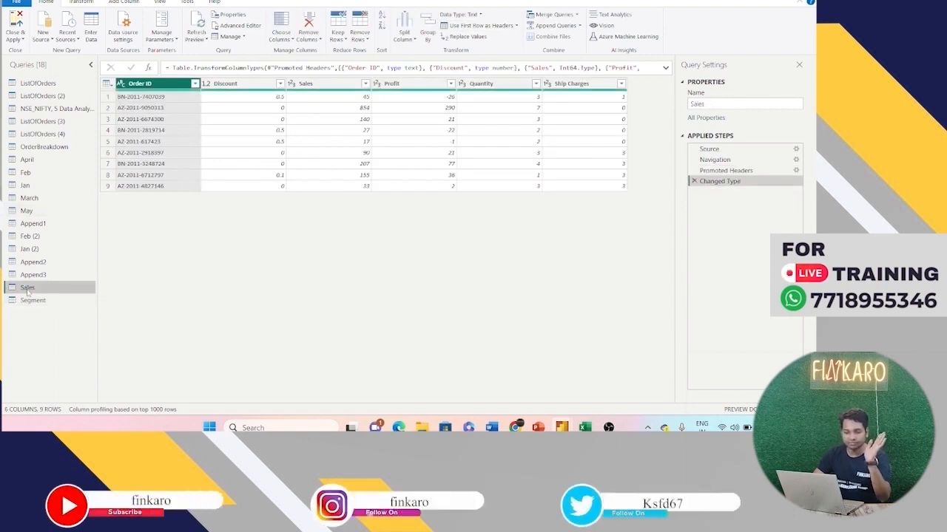
pyautogui.click(28, 302)
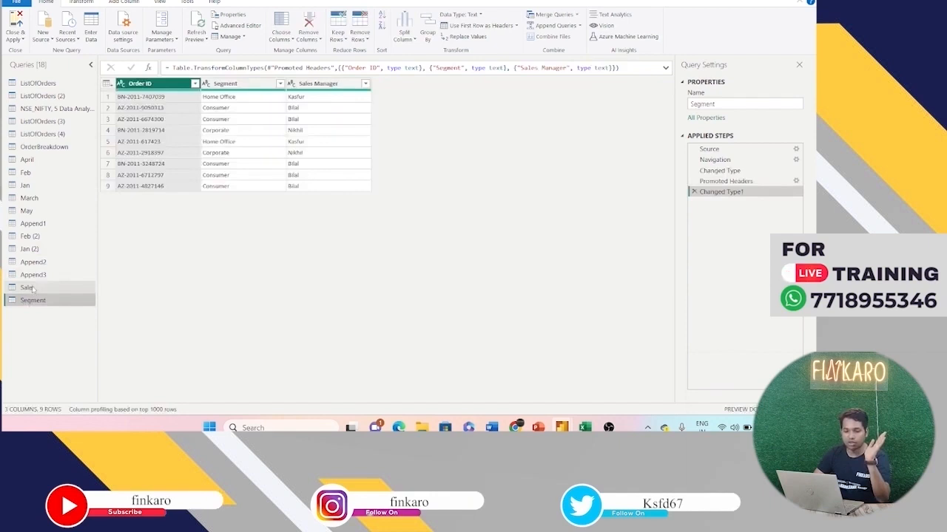
pyautogui.click(32, 288)
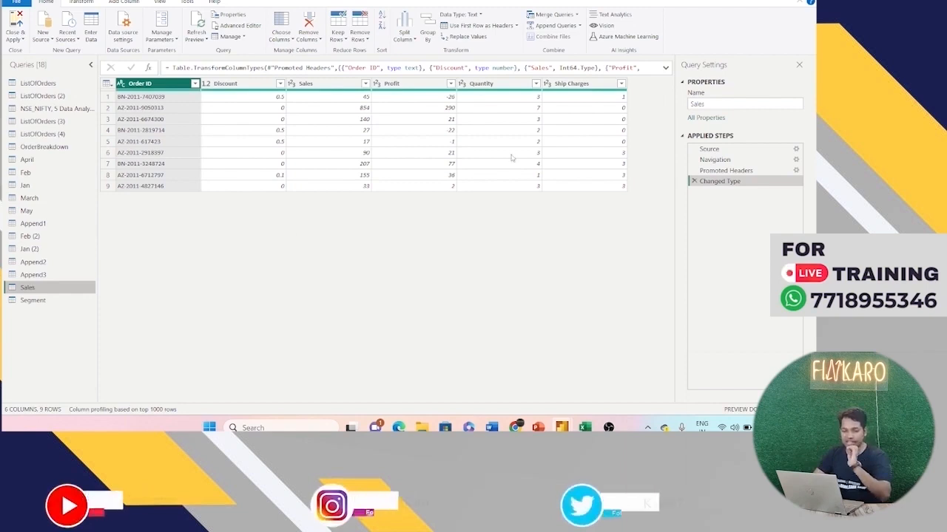
pyautogui.click(30, 300)
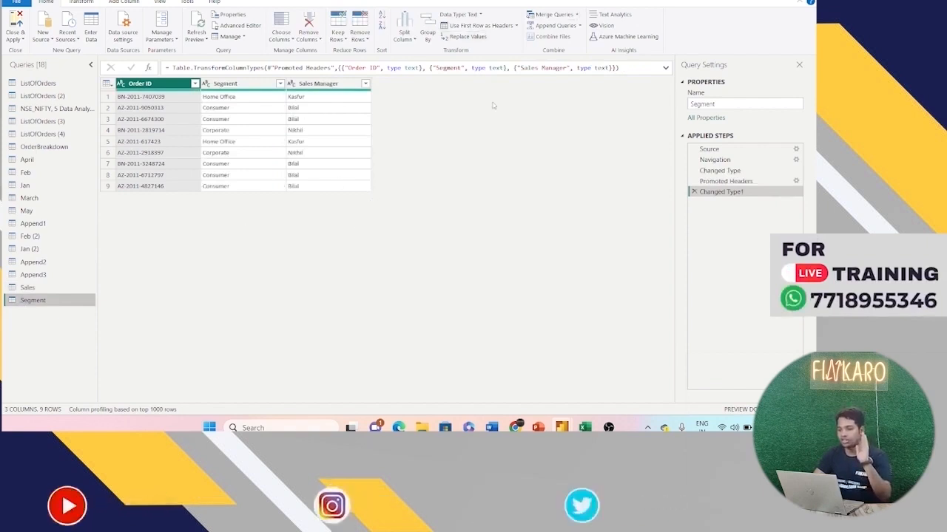
# Merge Segment with Sales as a new query, matching on Order ID with a Left Outer join and fuzzy matching enabled
pyautogui.click(576, 15)
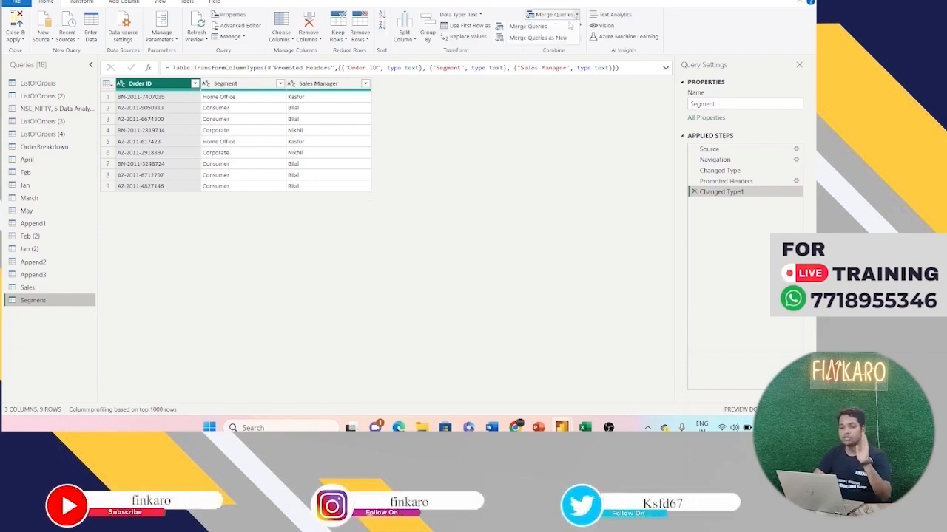
pyautogui.click(551, 40)
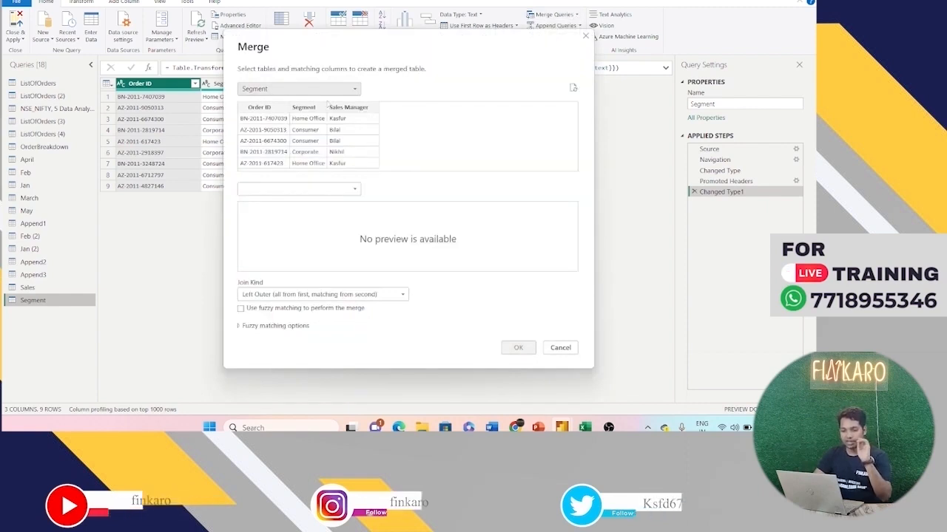
pyautogui.click(312, 191)
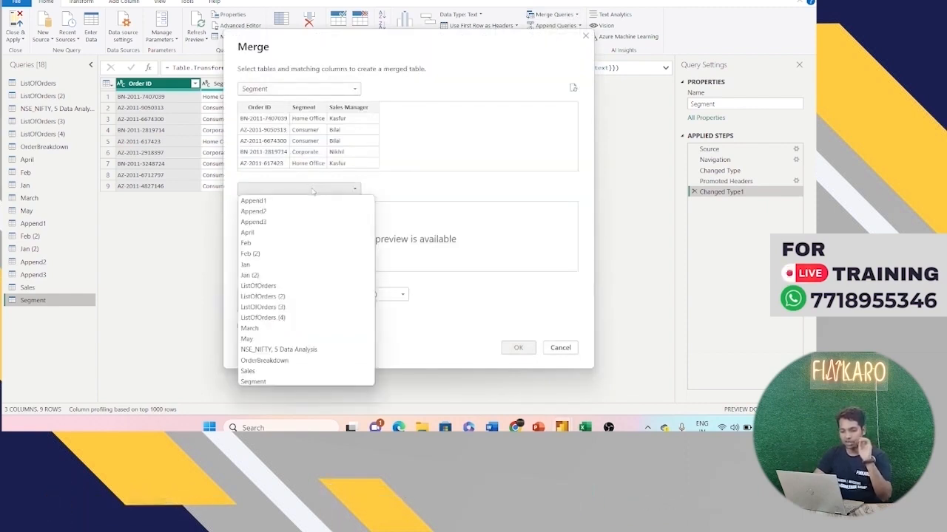
pyautogui.click(281, 371)
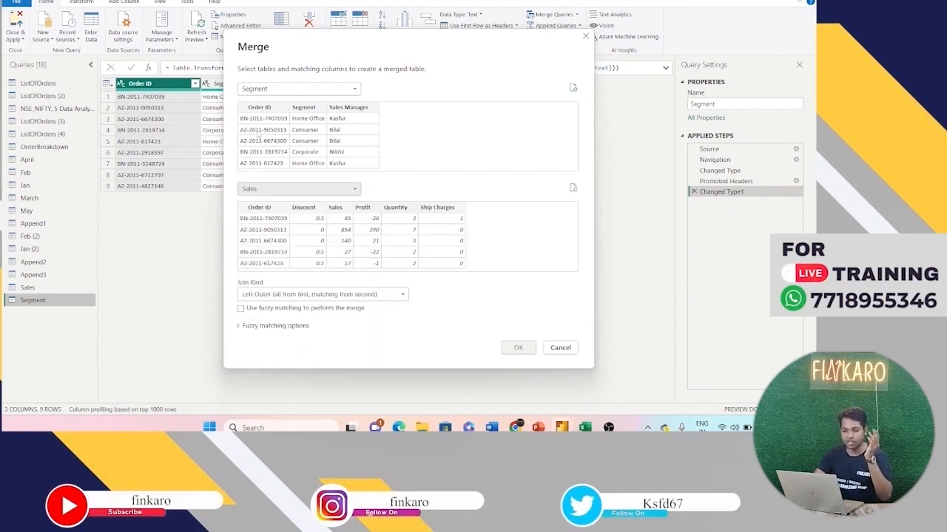
pyautogui.click(259, 138)
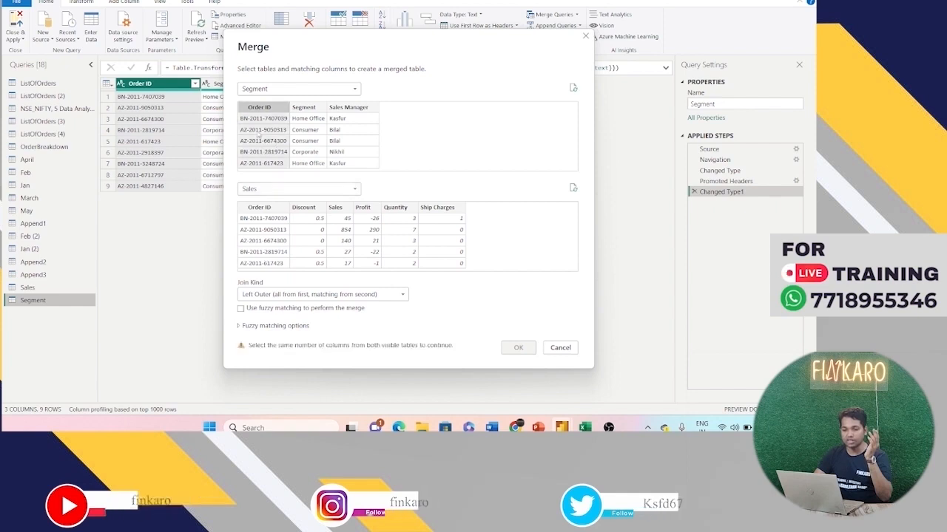
pyautogui.click(264, 240)
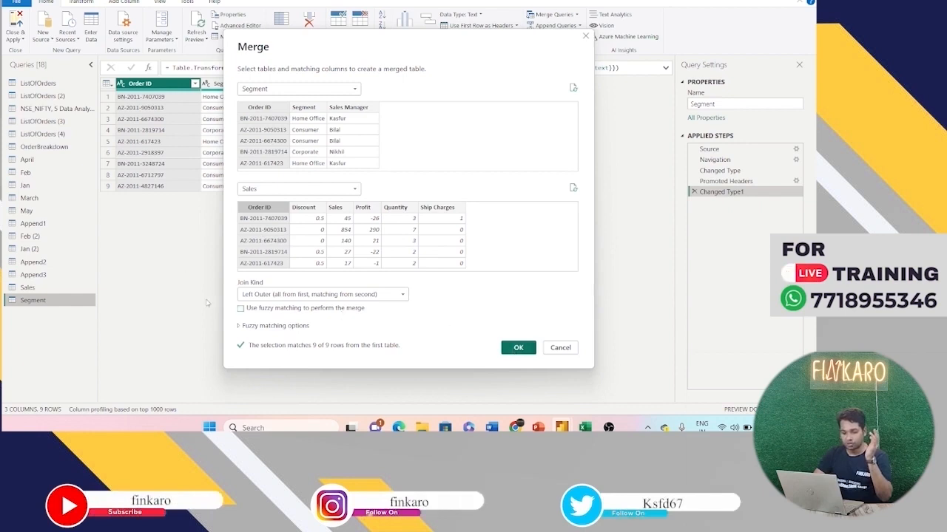
pyautogui.click(241, 309)
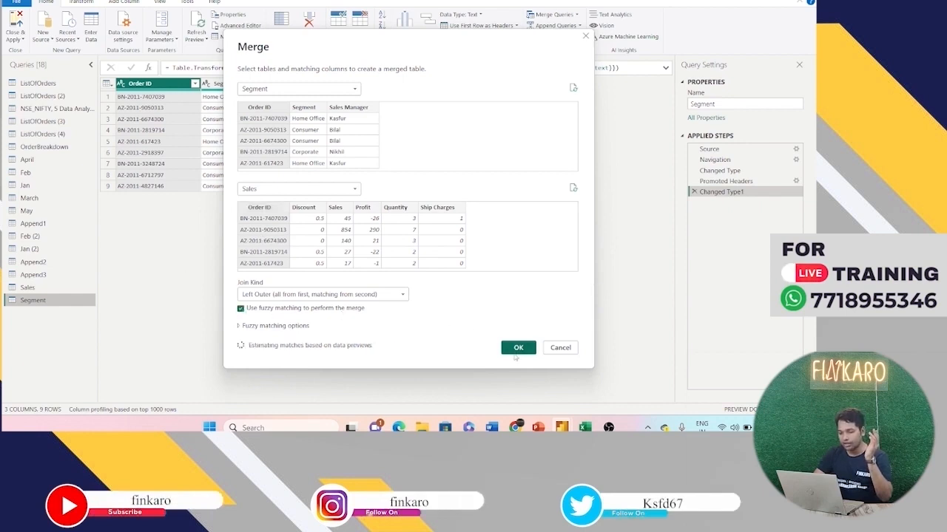
pyautogui.click(516, 353)
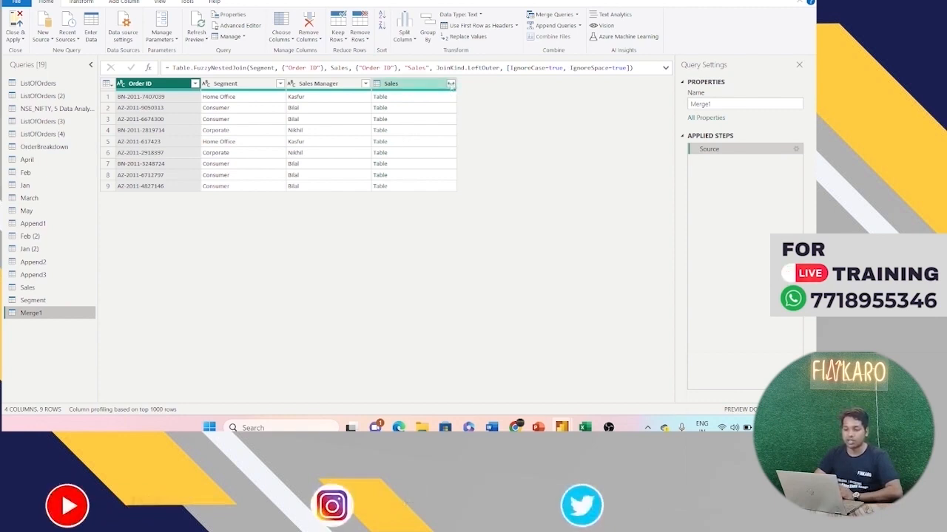
# Open the column expansion options of the Sales table column in the merged query
pyautogui.click(451, 85)
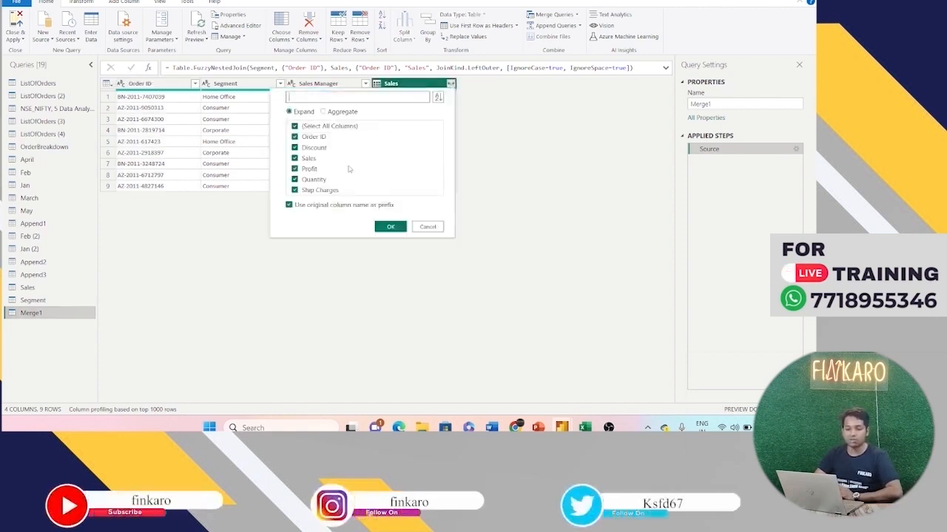